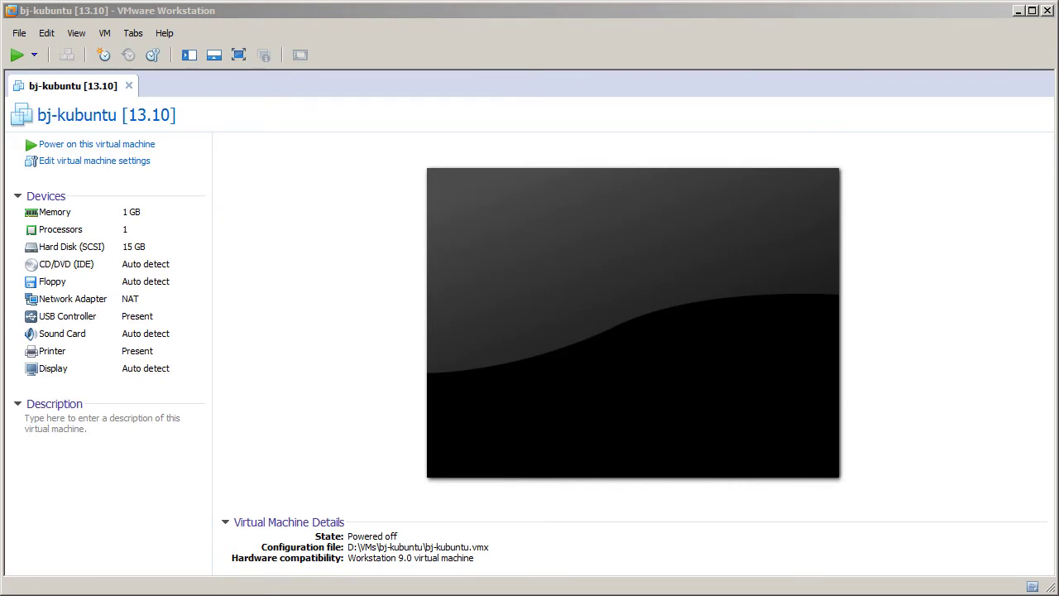
Attach the kubuntu-13.10-beta1-desktop-i386 ISO image from the kubuntu folder to the virtual machine's CD/DVD drive.
click(124, 170)
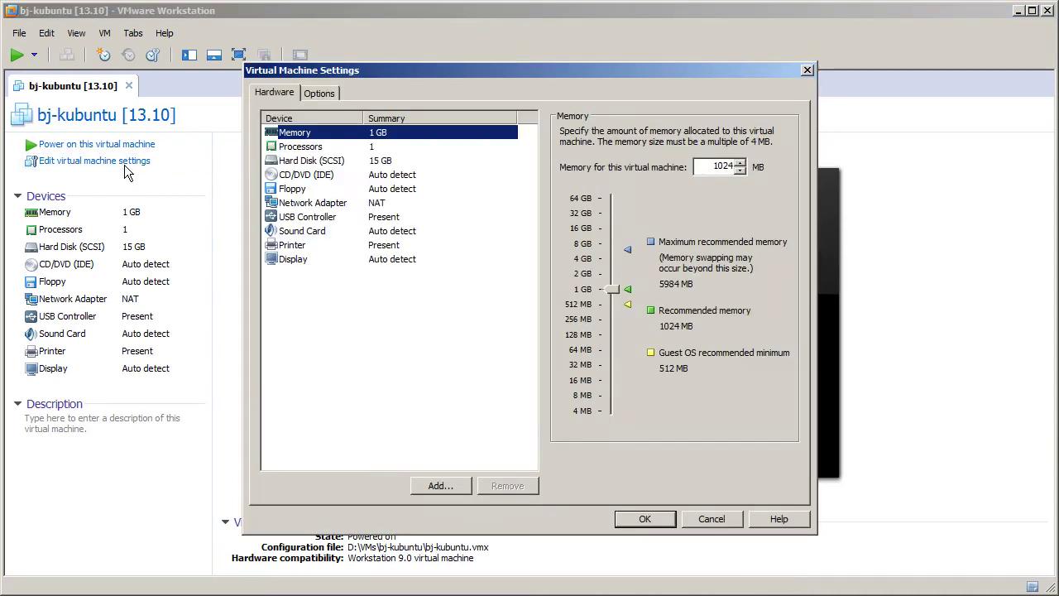
click(357, 176)
click(615, 232)
click(769, 255)
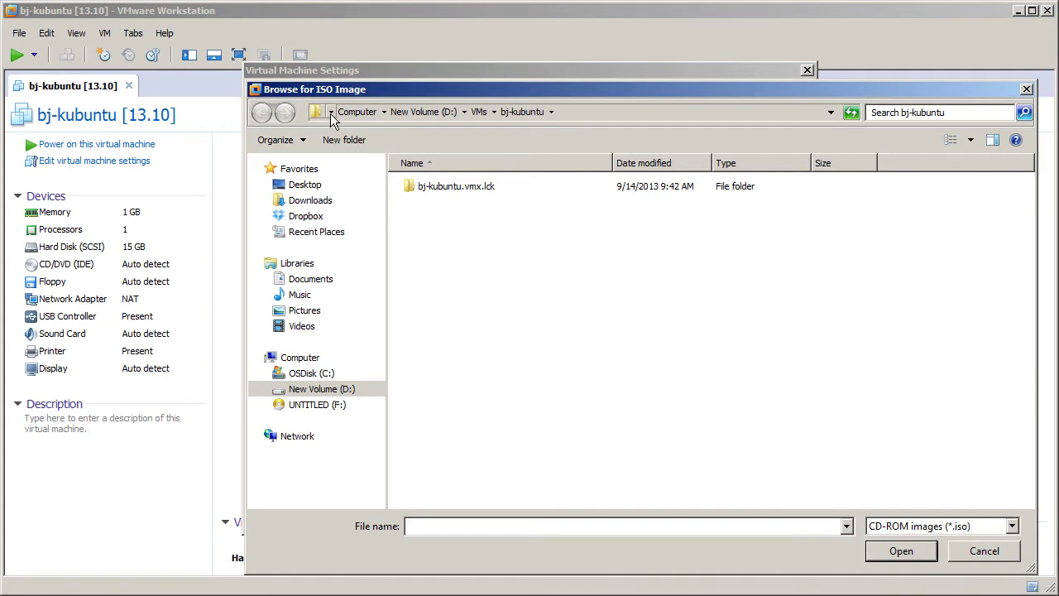
click(331, 111)
drag(499, 311, 516, 437)
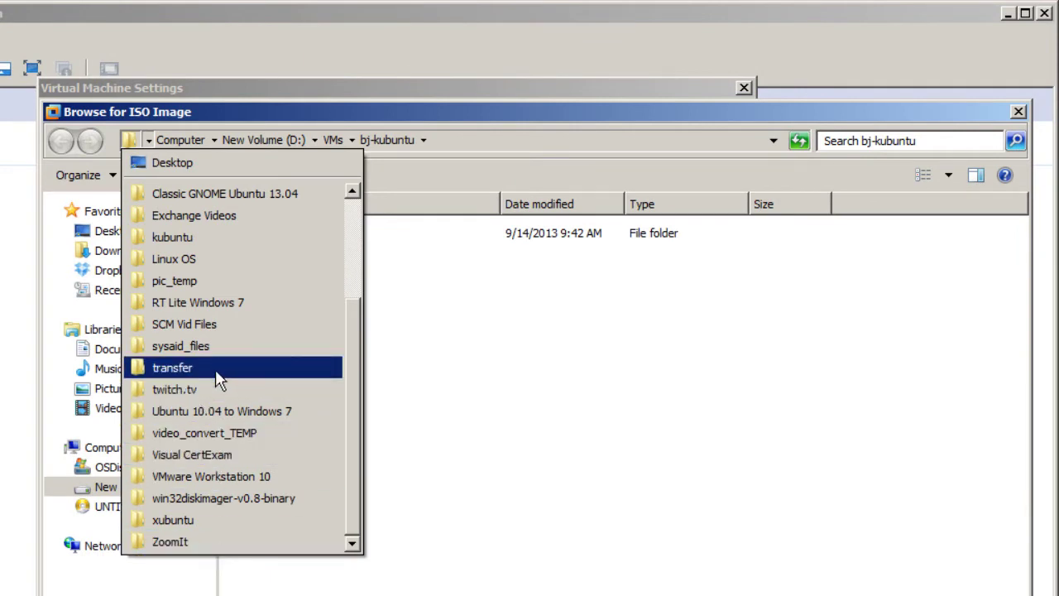
click(197, 240)
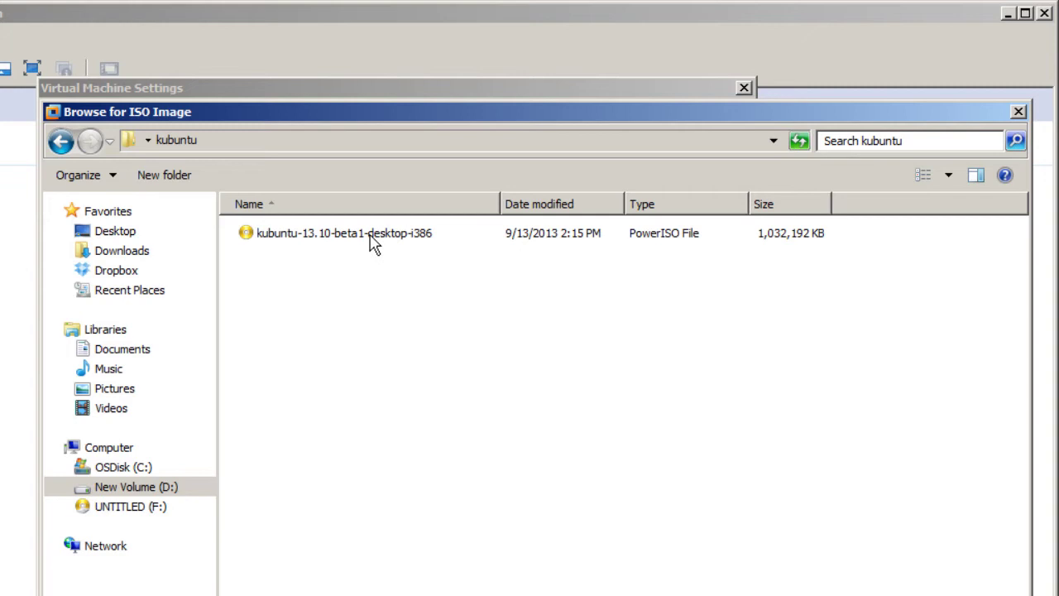
click(371, 242)
key(Return)
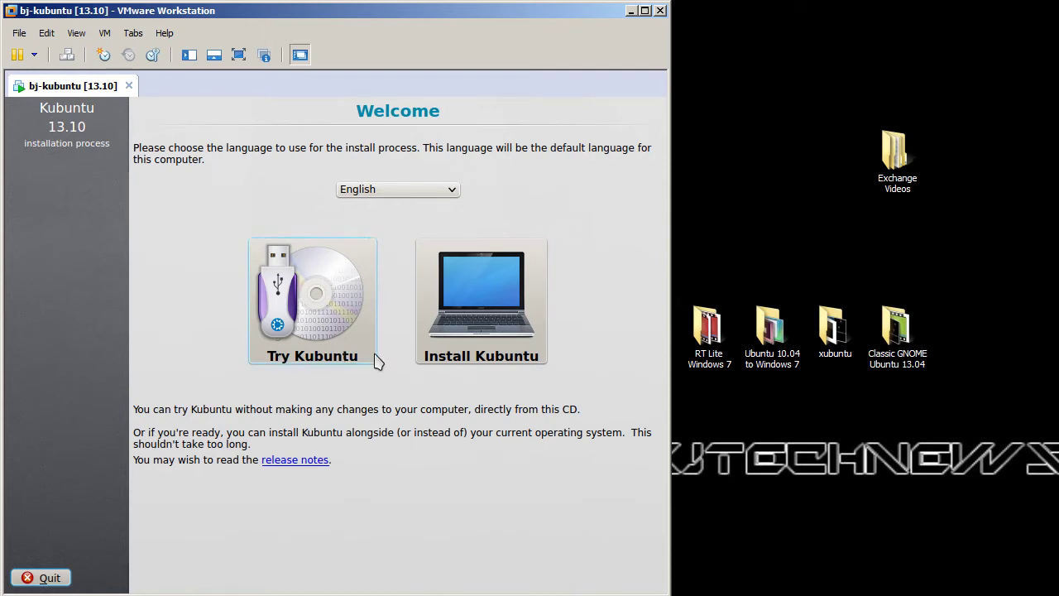
Start installing Kubuntu in English with the guided entire-disk option and accept the United States (New York) time zone.
click(480, 350)
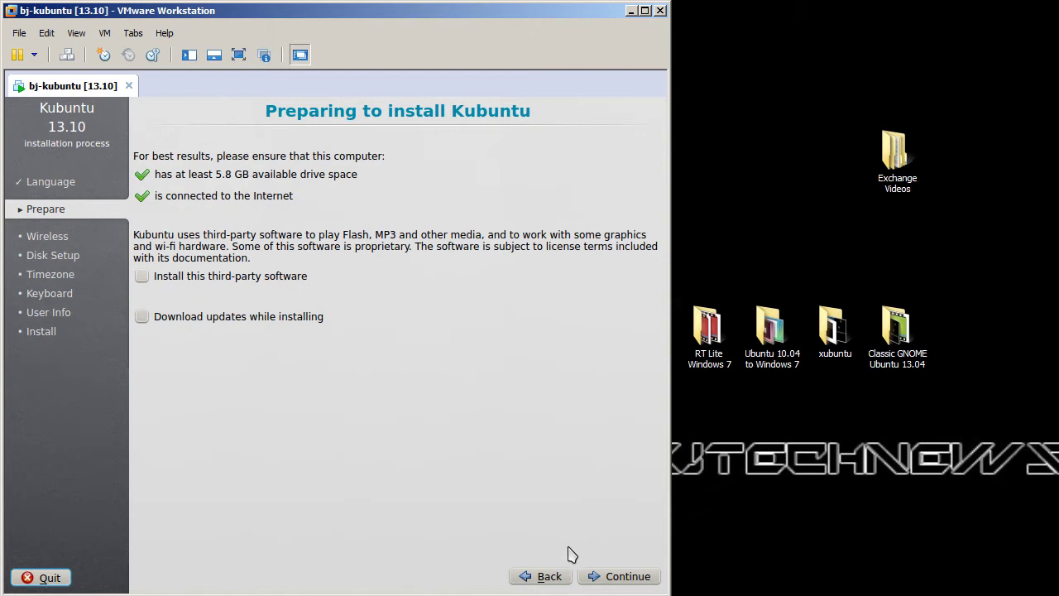
click(609, 576)
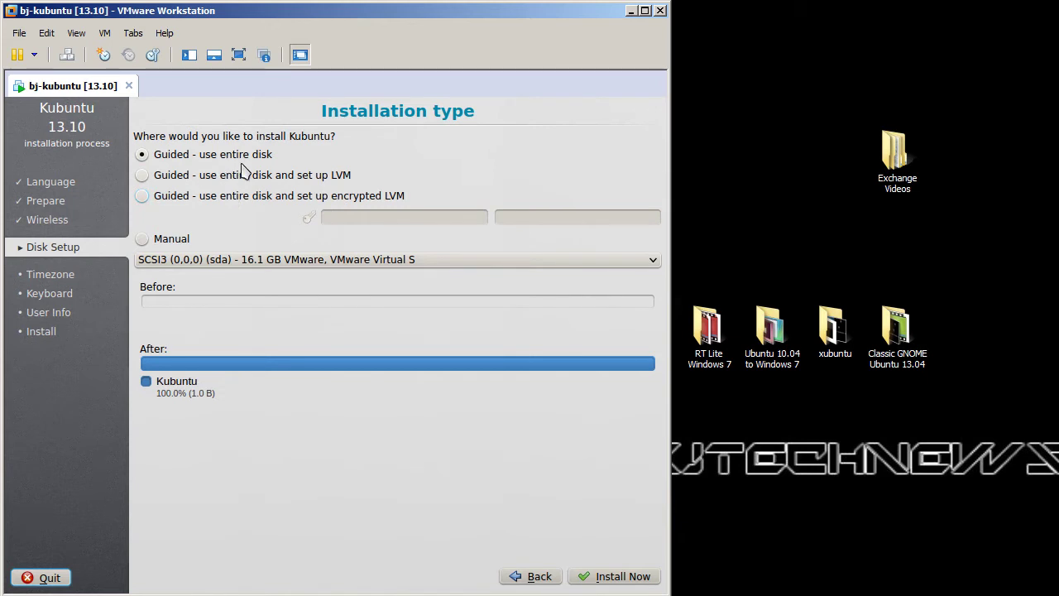
click(622, 577)
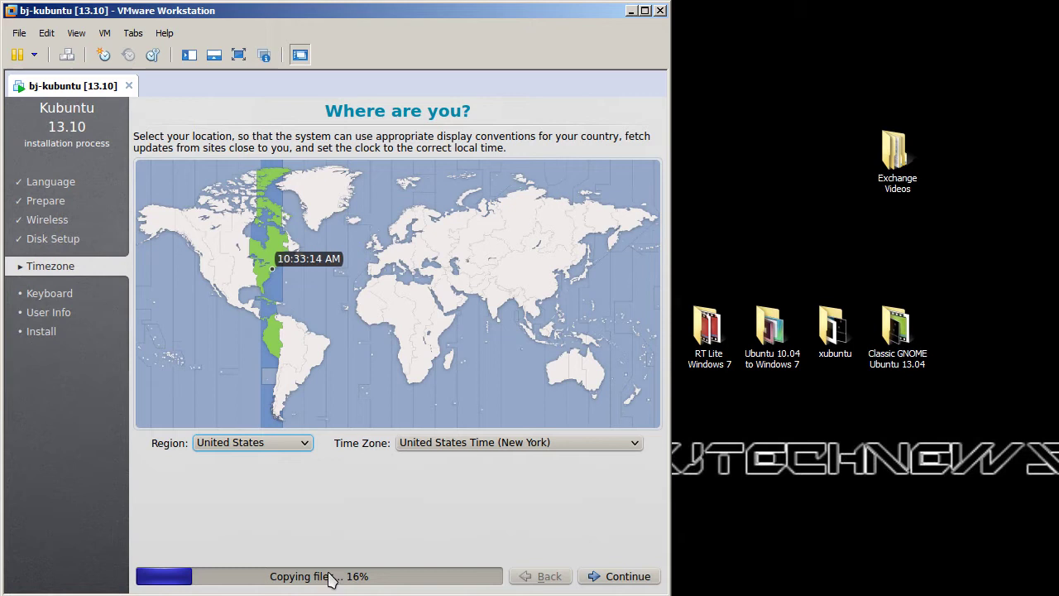
click(611, 577)
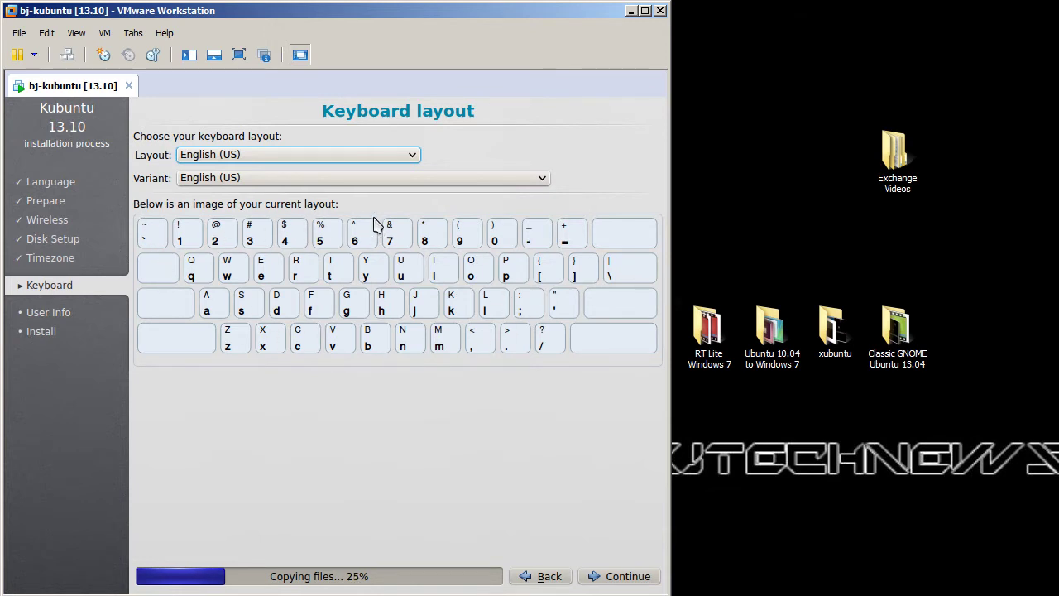
Preview the Dutch keyboard layout and return to English (US).
click(413, 159)
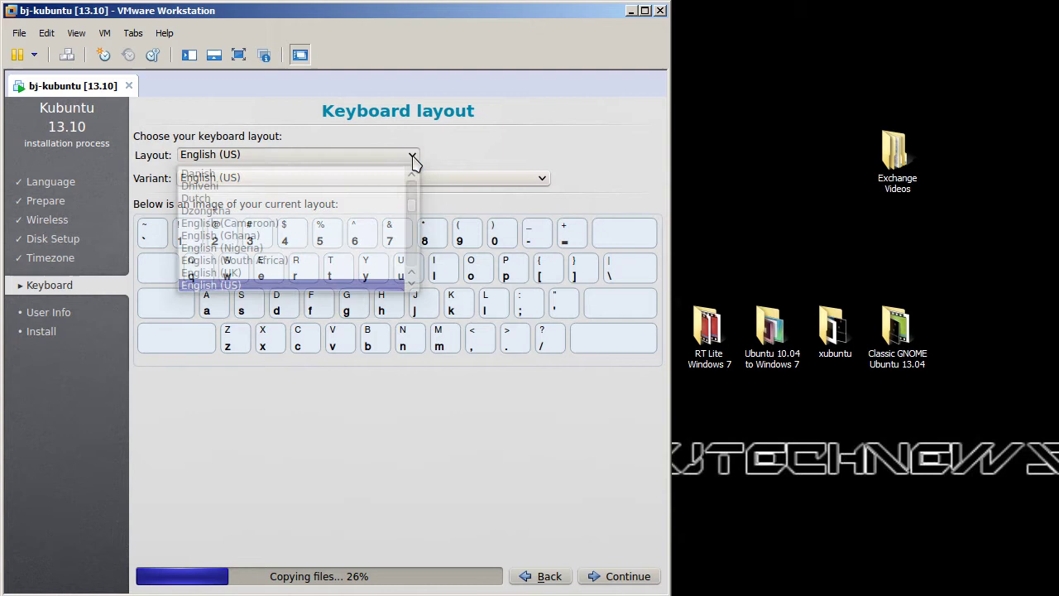
click(297, 199)
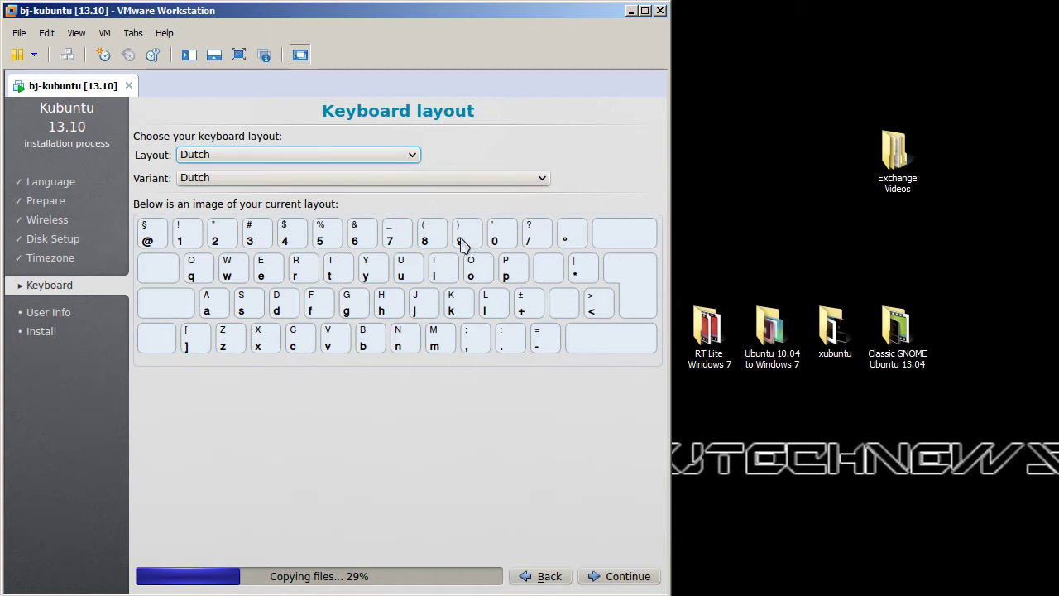
click(413, 157)
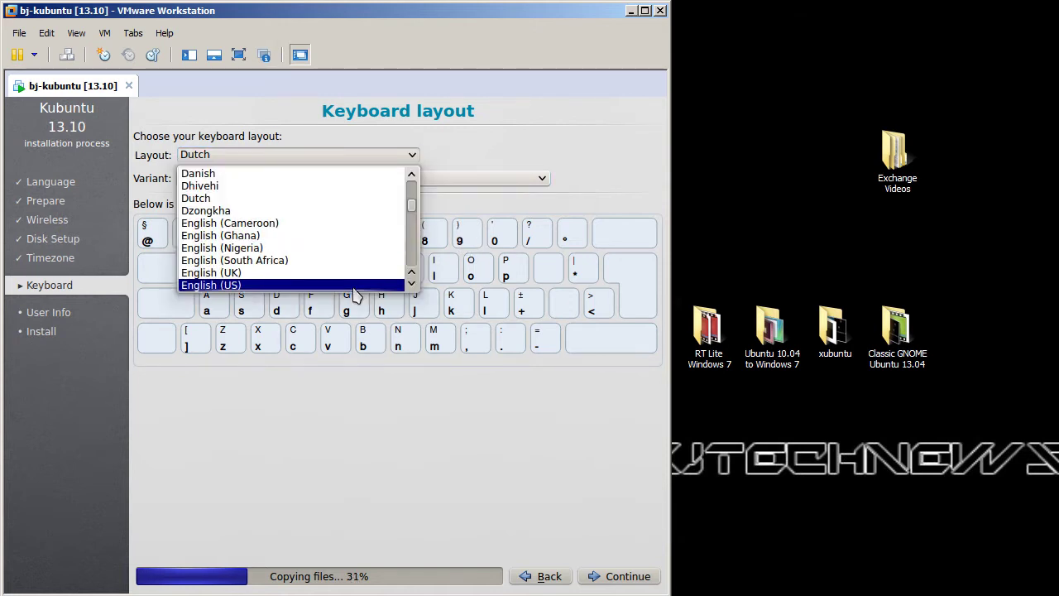
click(354, 287)
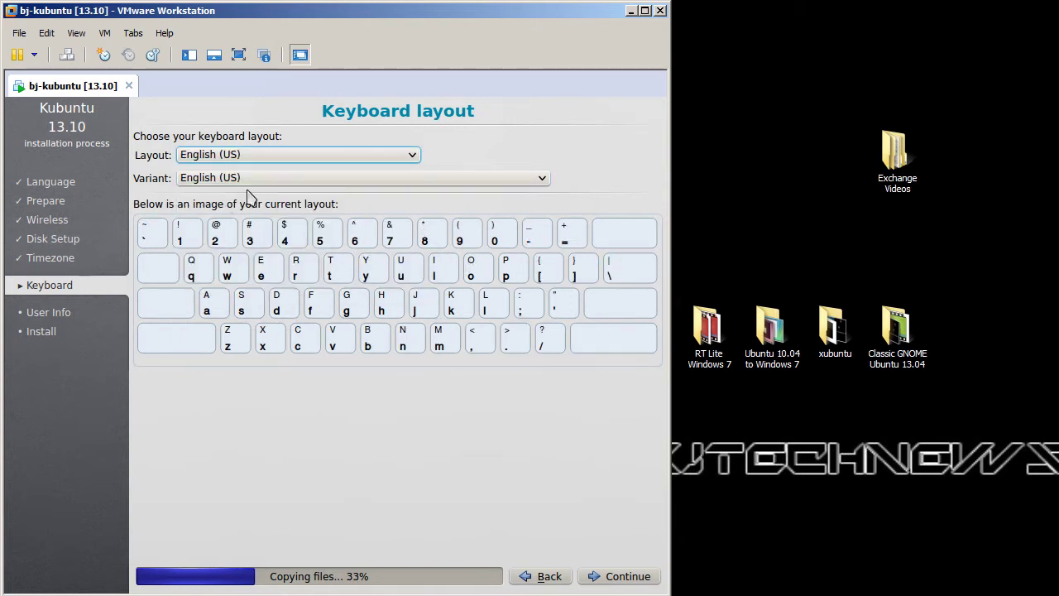
Accept the English (US) keyboard layout and fill in the new account's name and username.
click(626, 578)
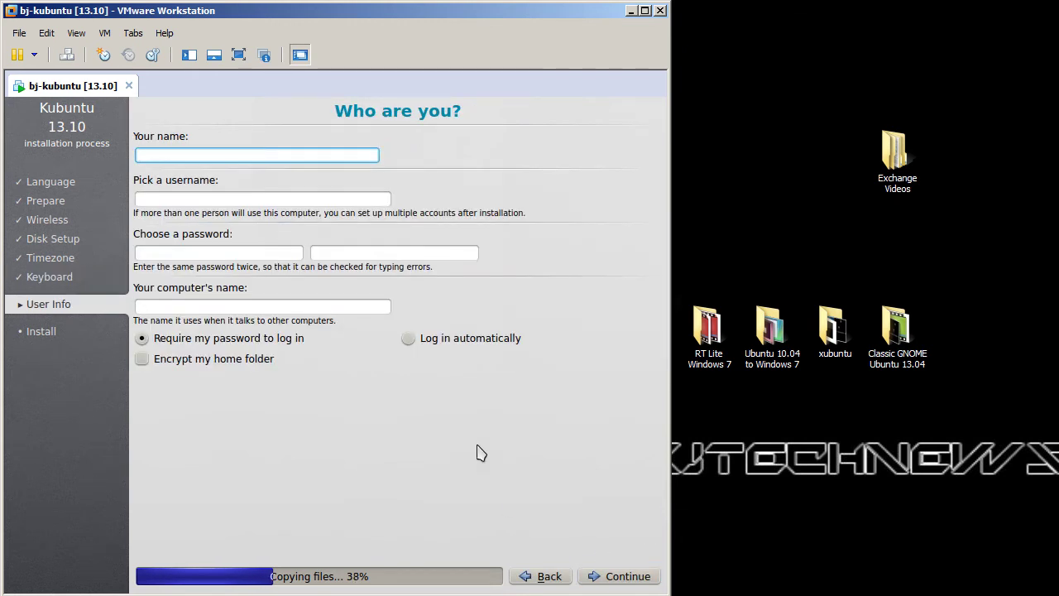
text(bj)
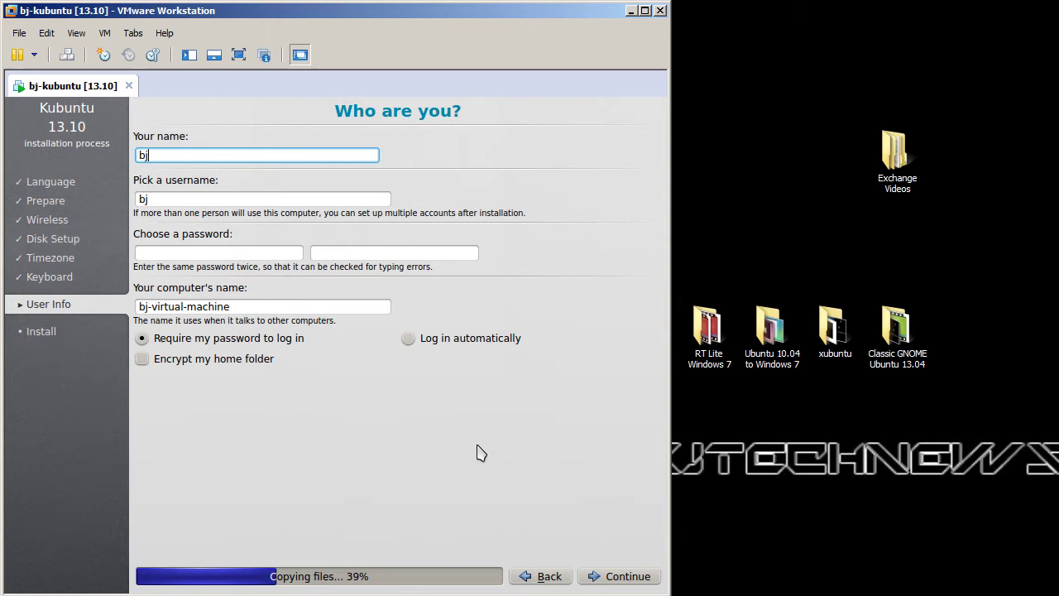
text(technews)
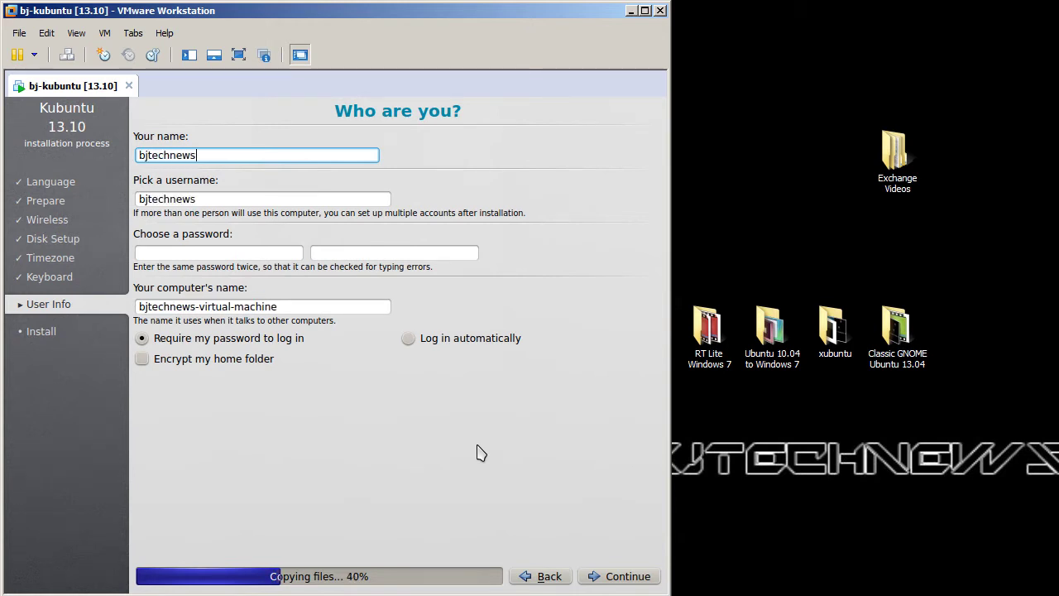
key(Tab)
key(Tab)
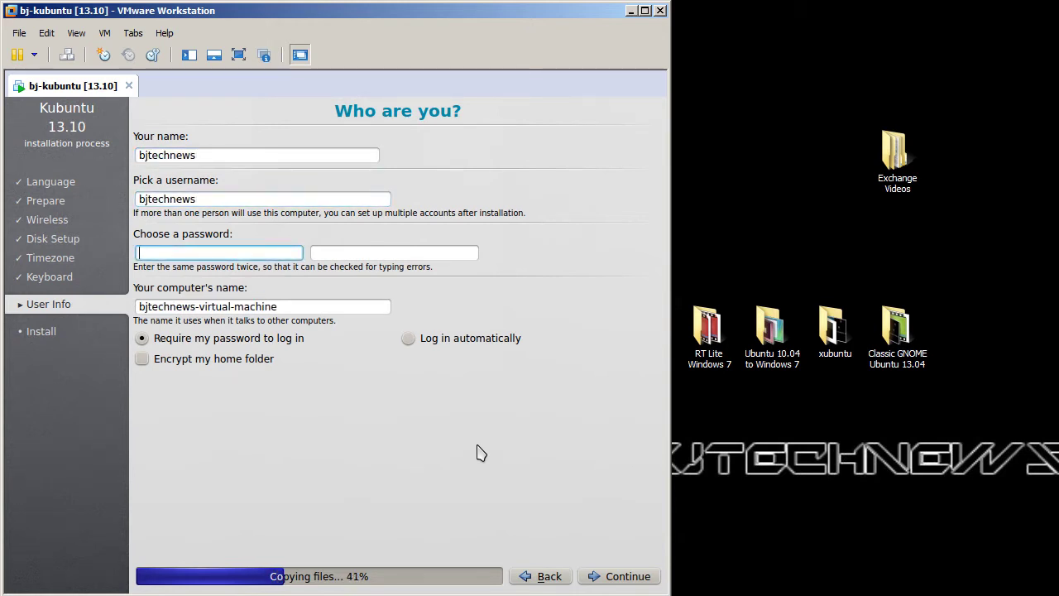
Enter the account password and repeat it in the confirmation field.
text(pa)
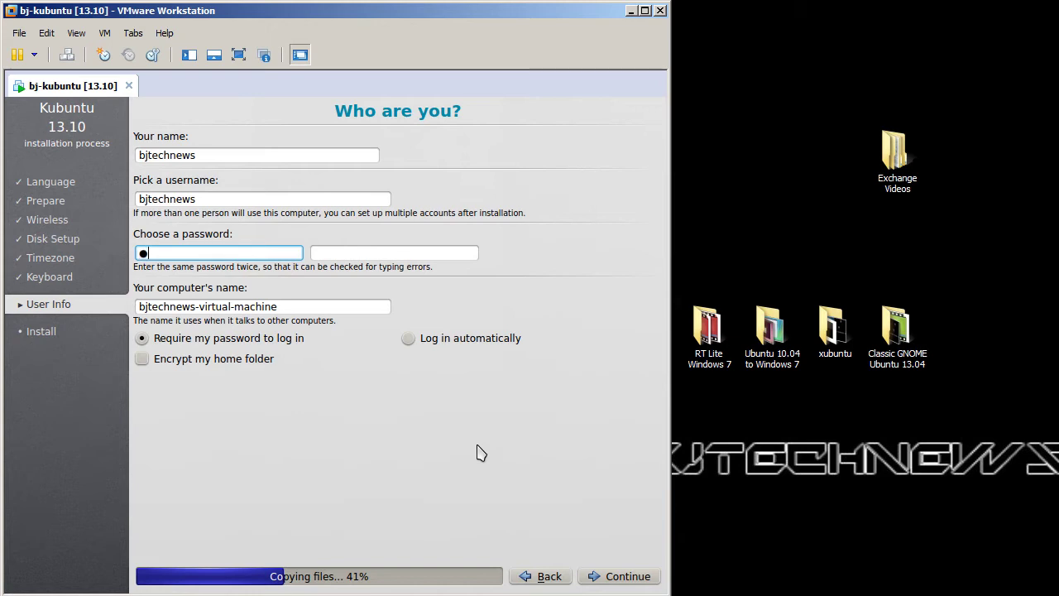
text(ssword)
key(Tab)
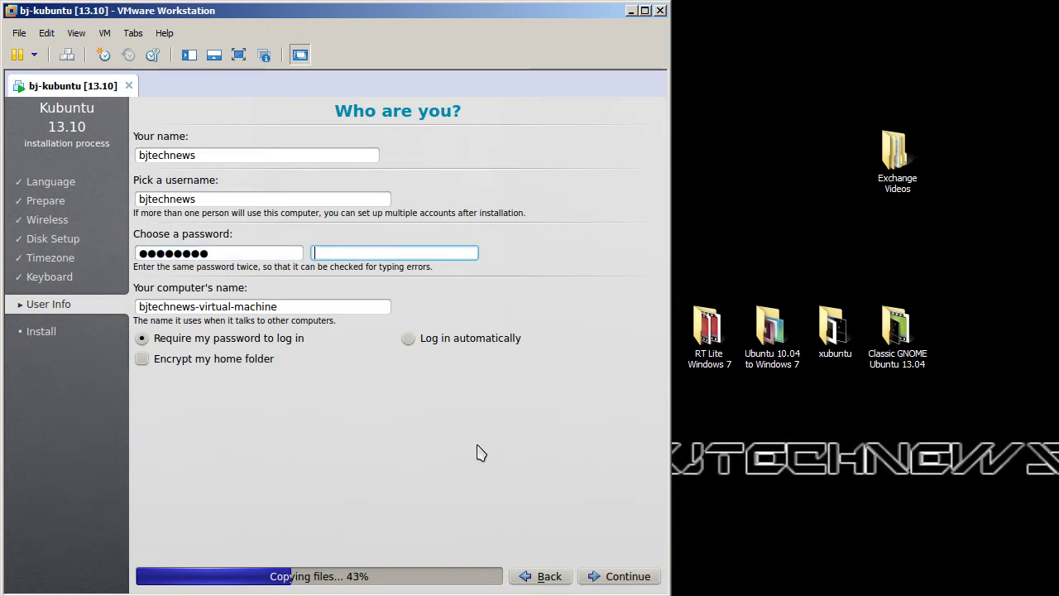
text(password)
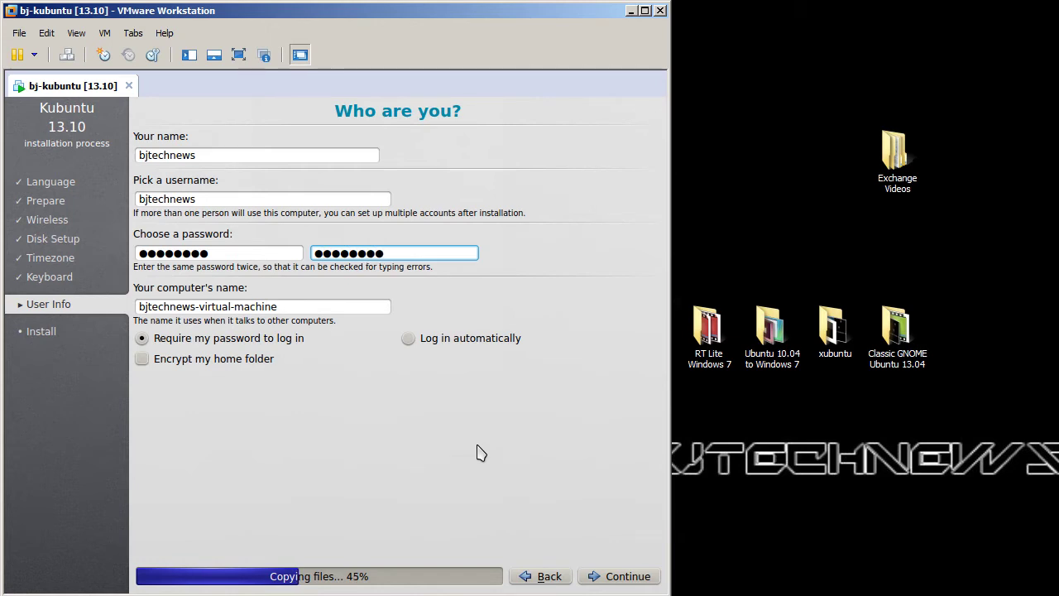
Replace the suggested computer name with bj-kubuntu.
click(296, 305)
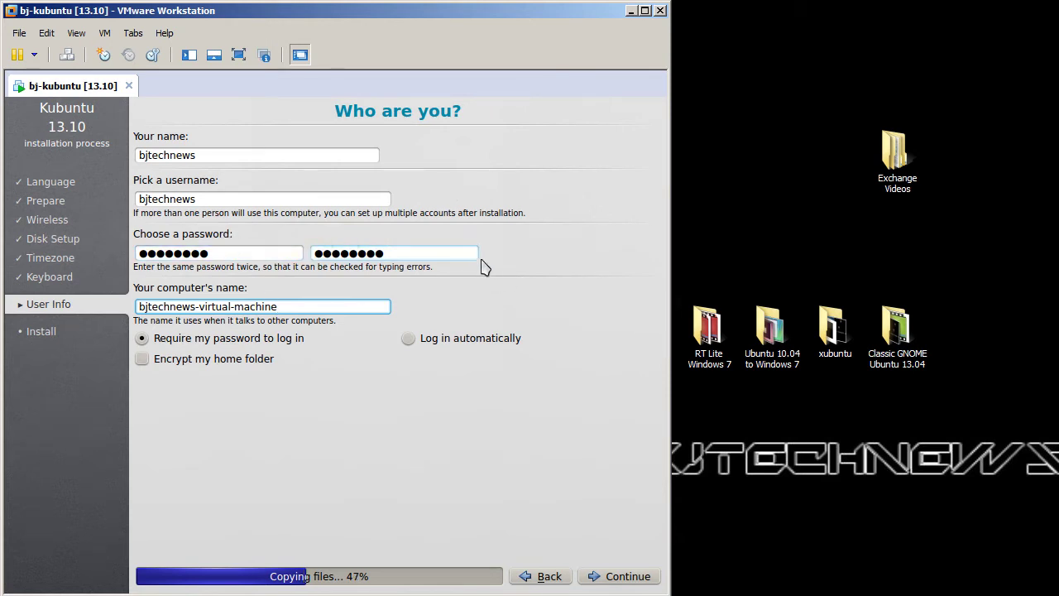
drag(286, 306, 128, 299)
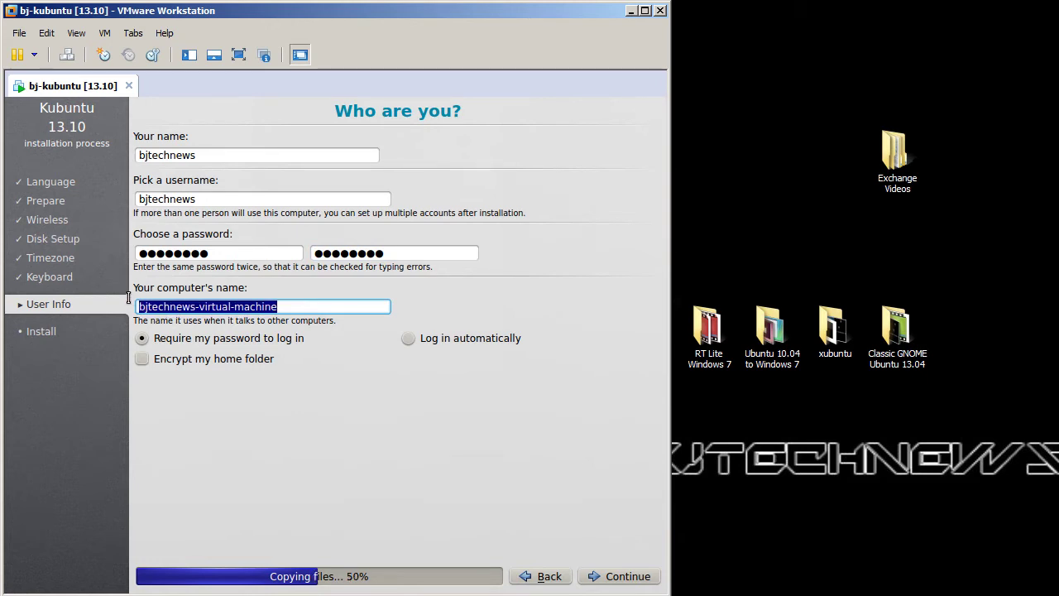
text(bj-)
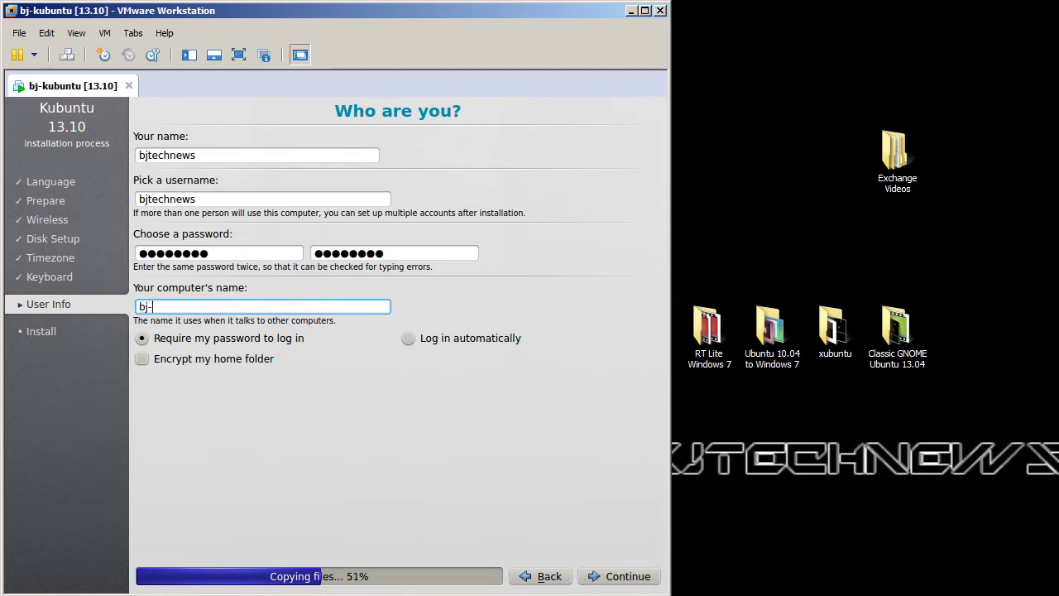
text(kubuntu)
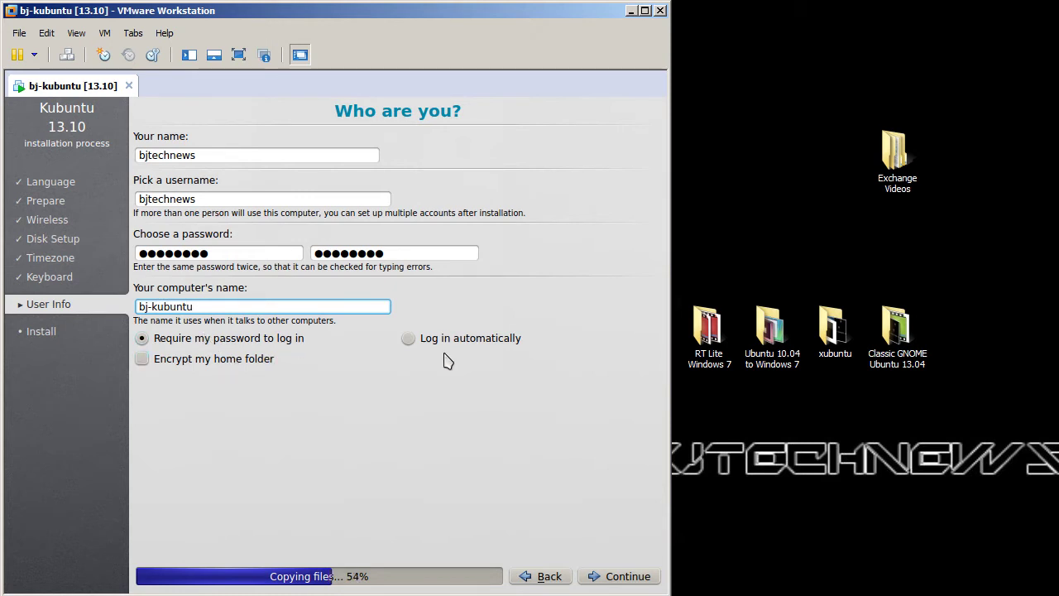
Choose automatic login, run the installation to completion and restart into the new system.
click(408, 339)
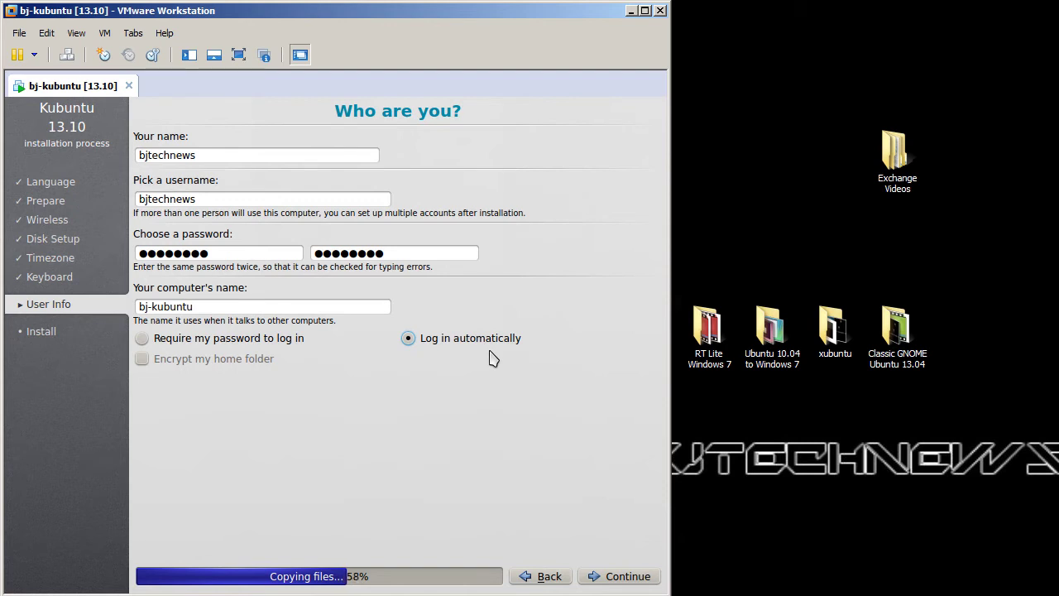
click(612, 577)
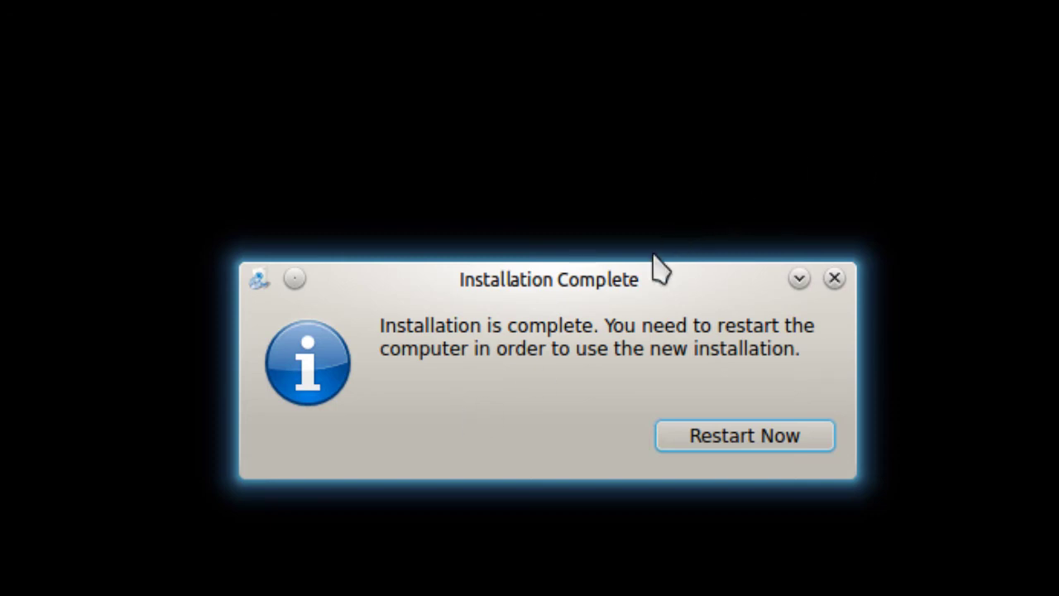
click(759, 453)
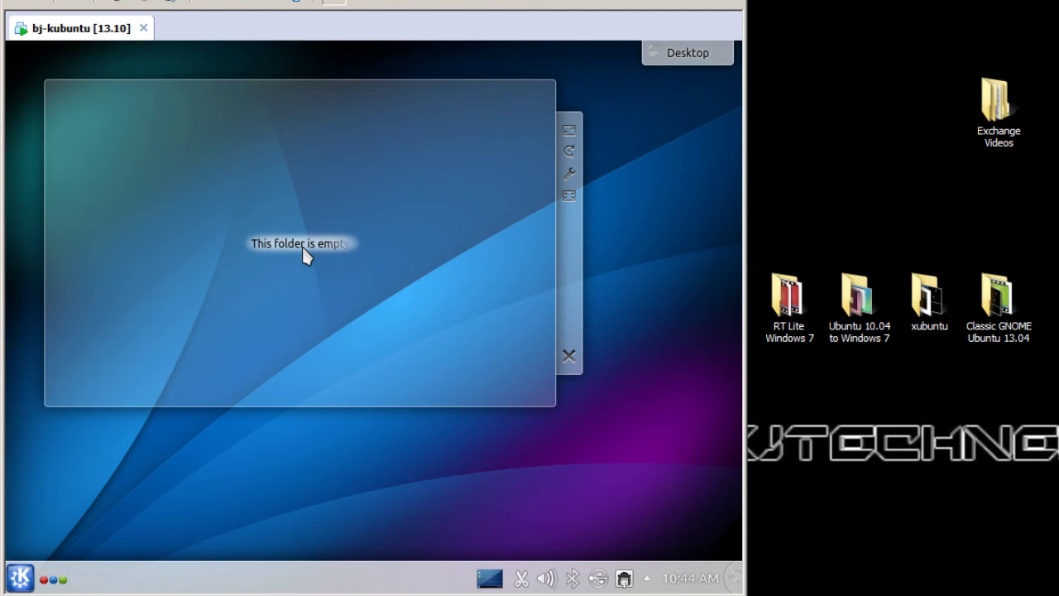
click(683, 56)
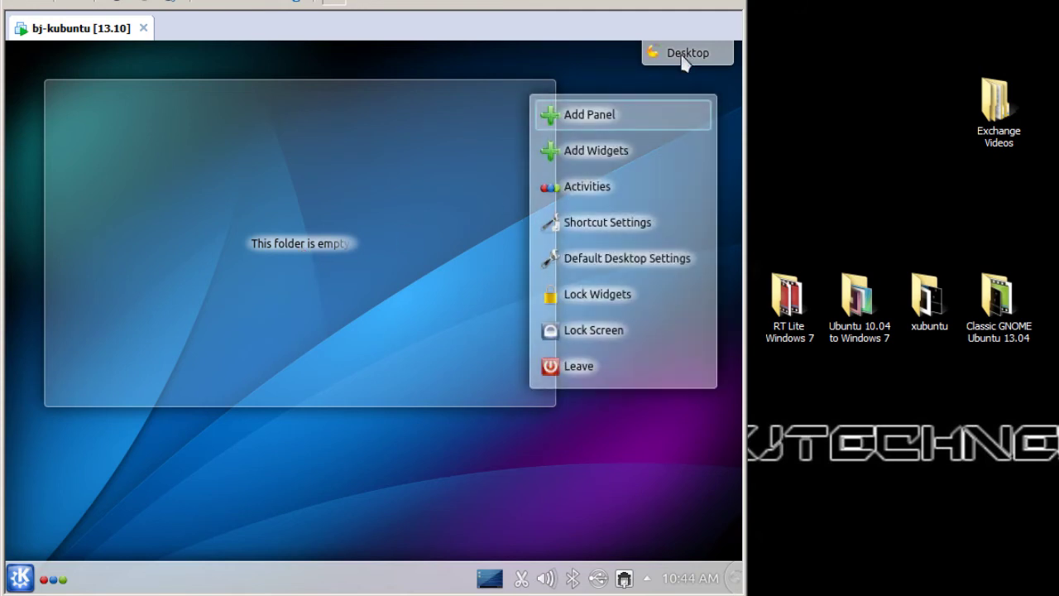
click(615, 447)
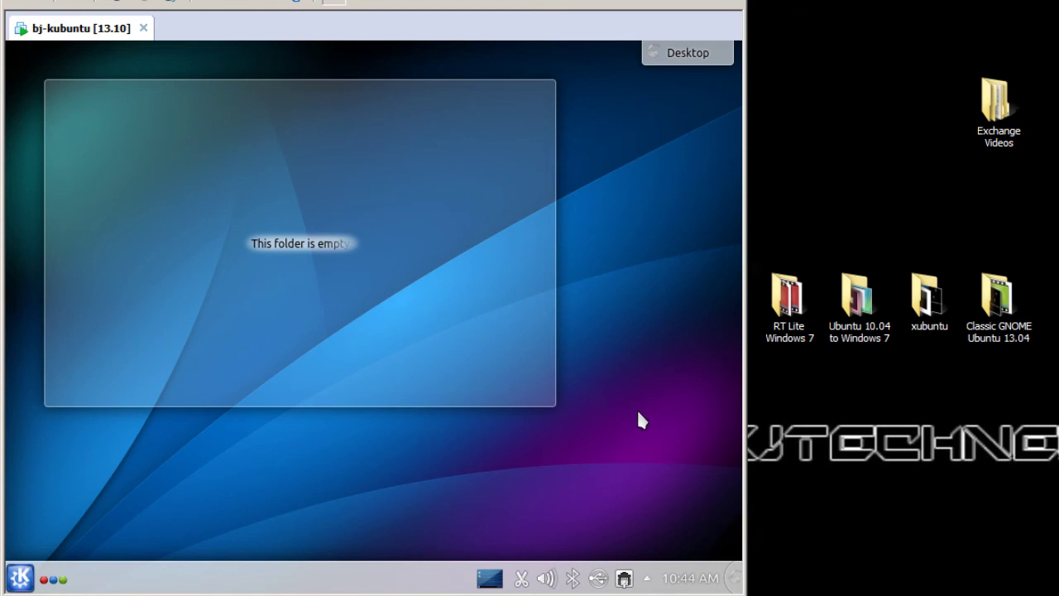
Open System Settings, enlarge its window and bring up the Display and Monitor configuration.
click(23, 579)
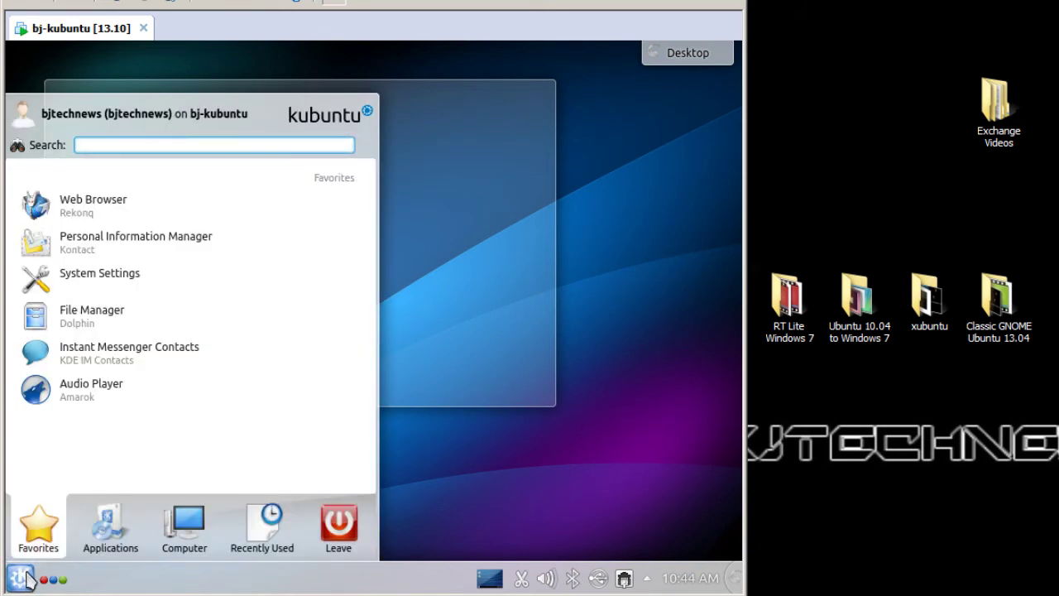
click(116, 277)
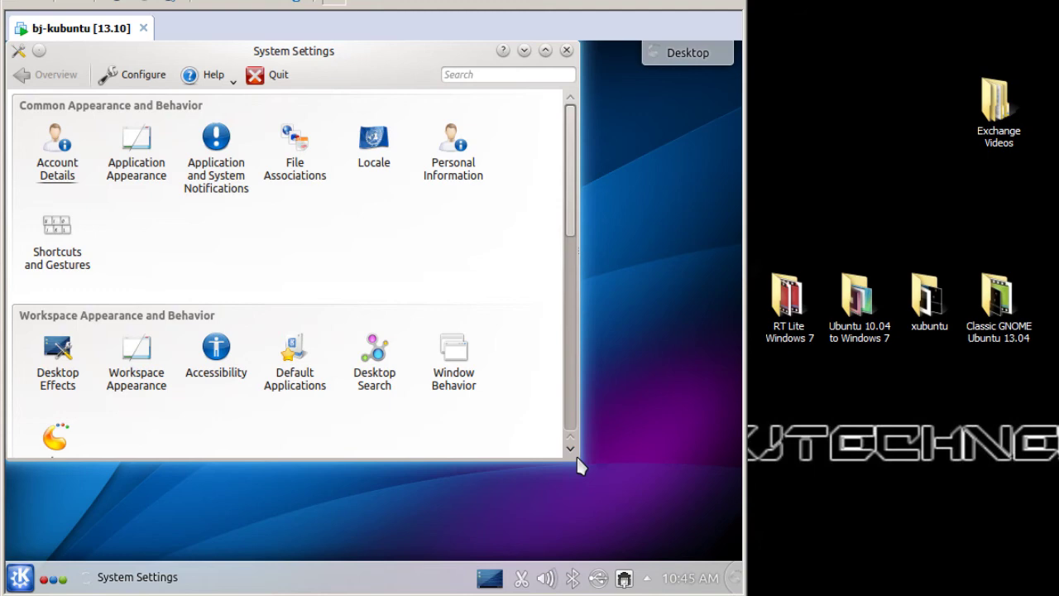
drag(584, 466, 668, 522)
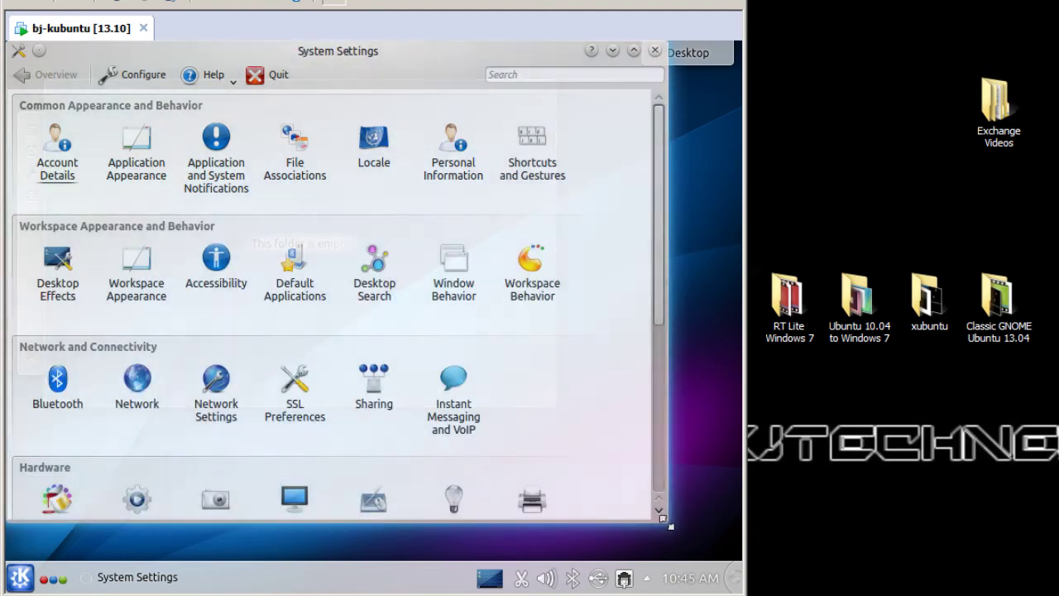
scroll(562, 434, down, 2)
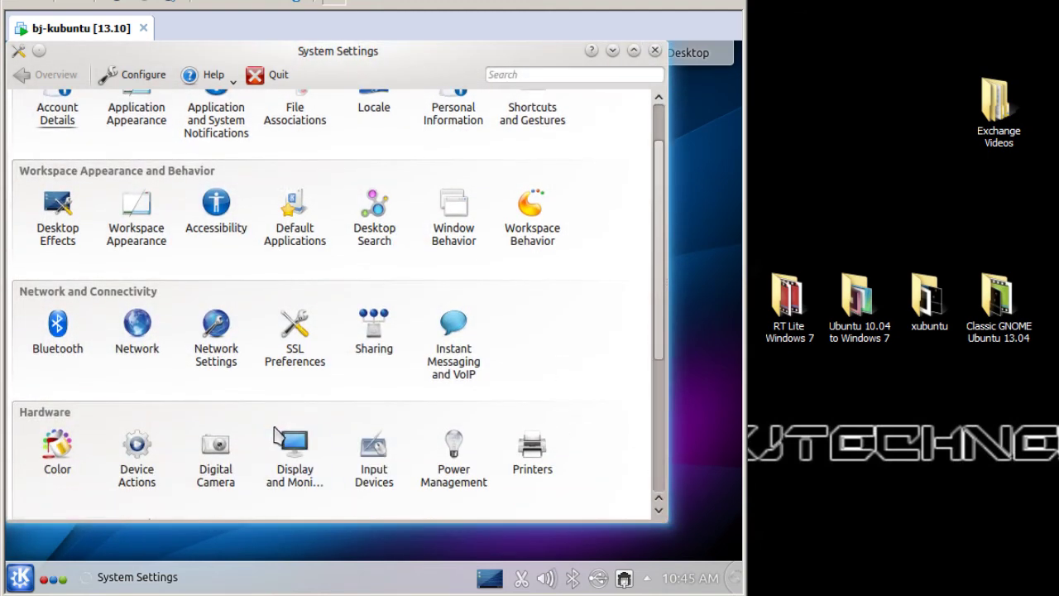
click(293, 450)
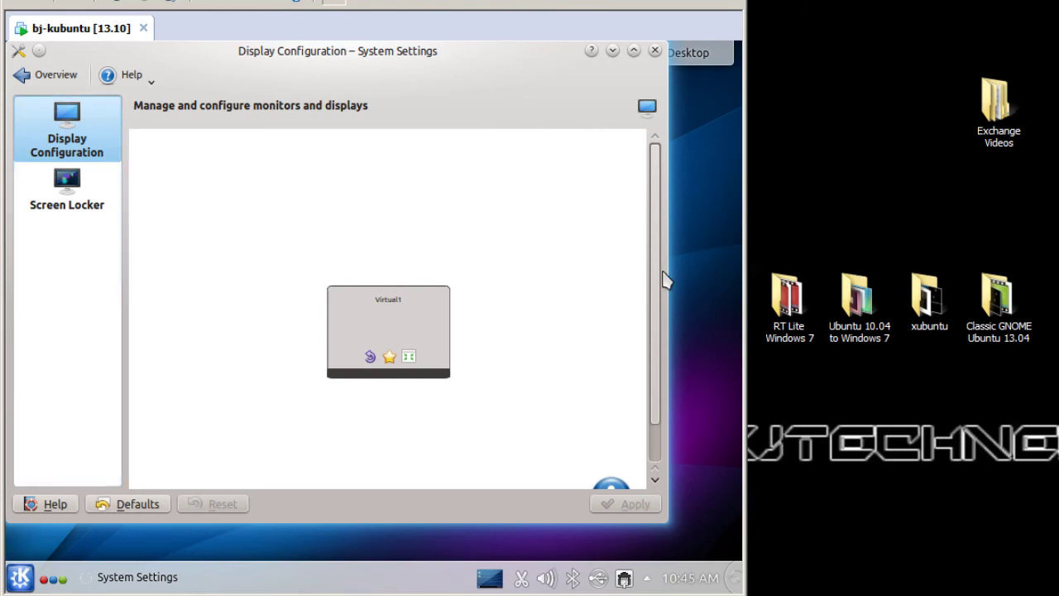
drag(655, 281, 662, 224)
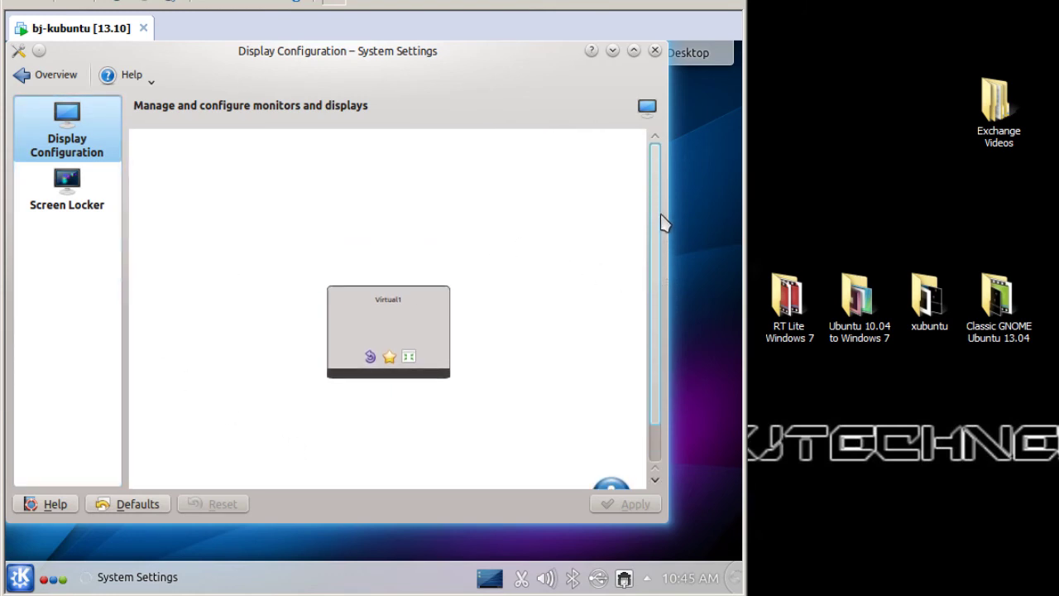
Check the Screen Locker settings and return to the System Settings overview.
click(43, 211)
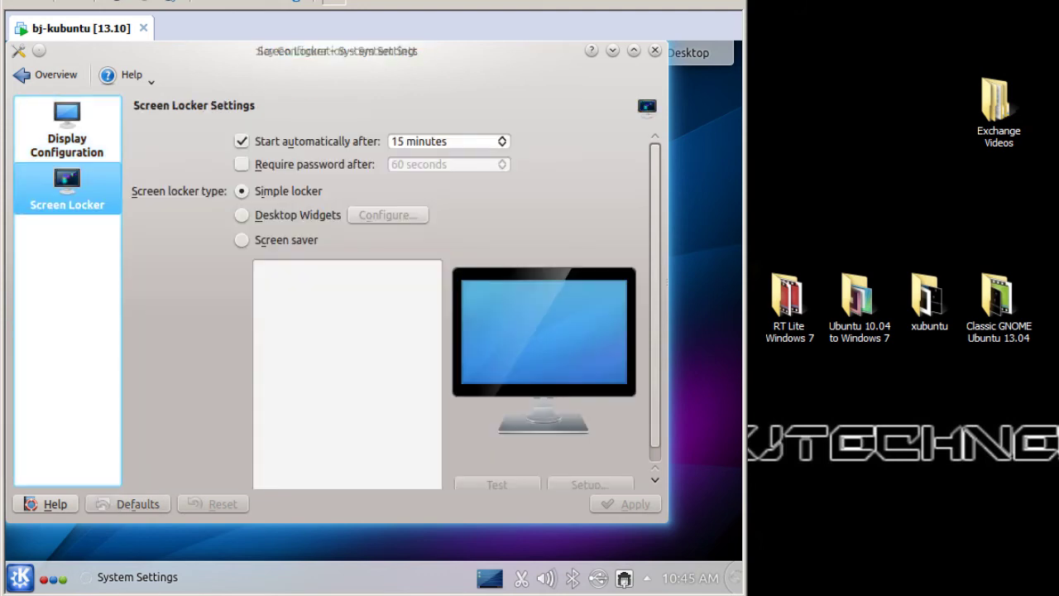
click(80, 147)
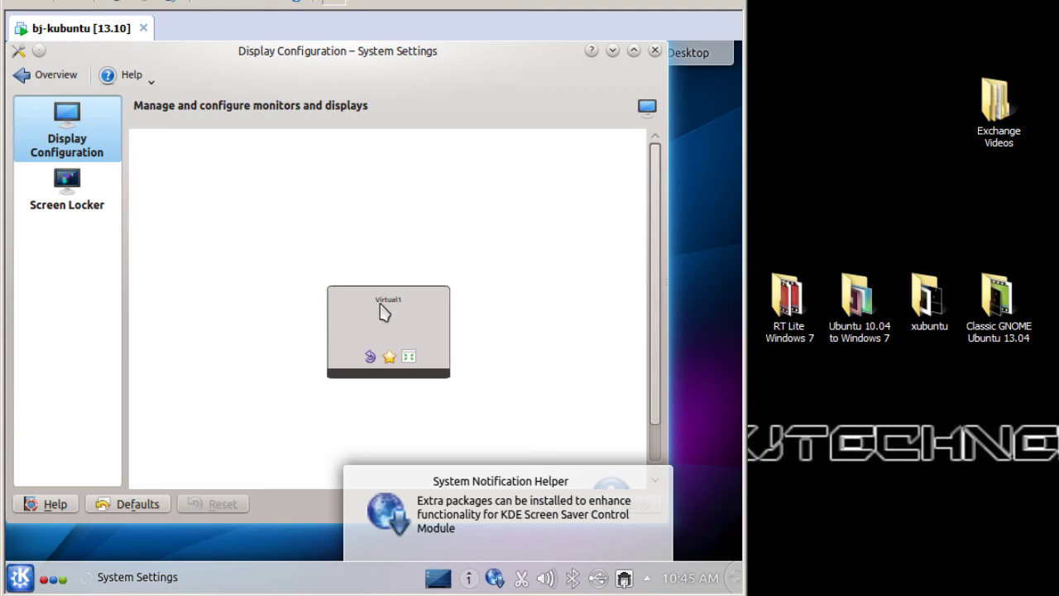
click(37, 78)
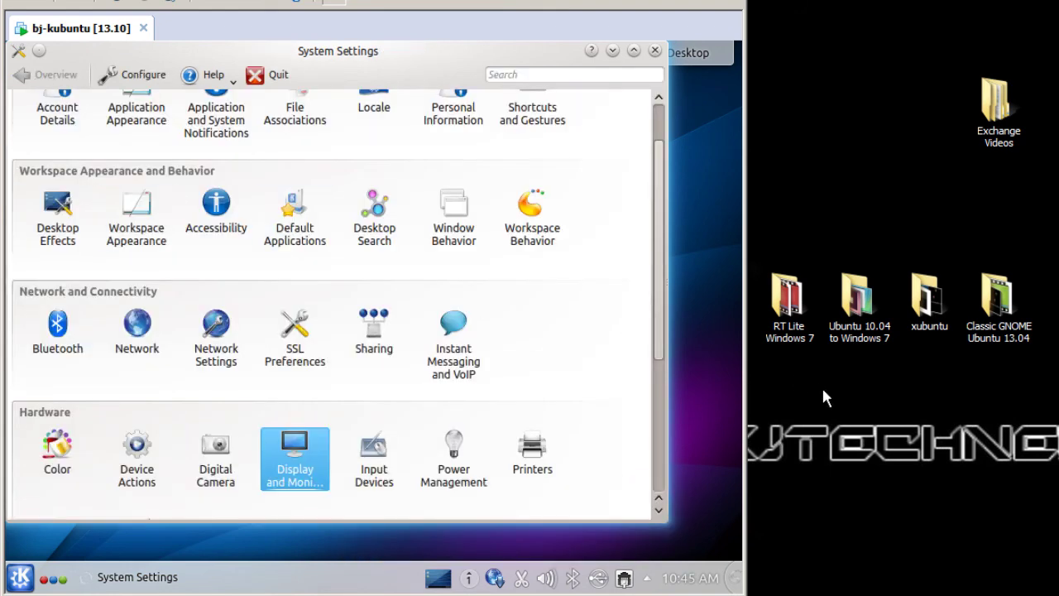
Reopen Display and Monitor and browse the list of available resolutions for the Virtual1 display.
drag(662, 356, 661, 314)
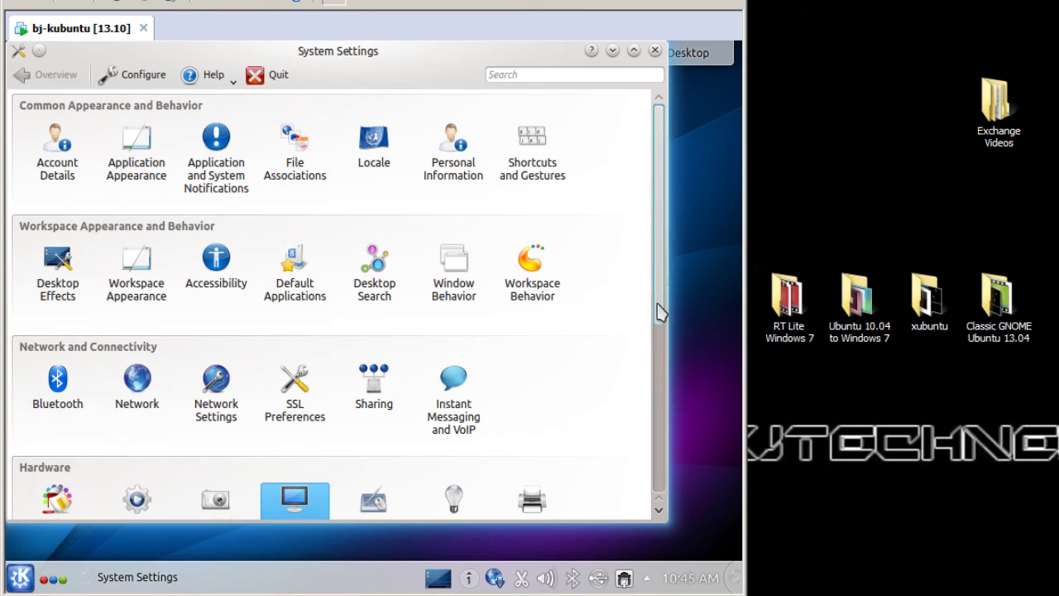
drag(657, 310, 675, 364)
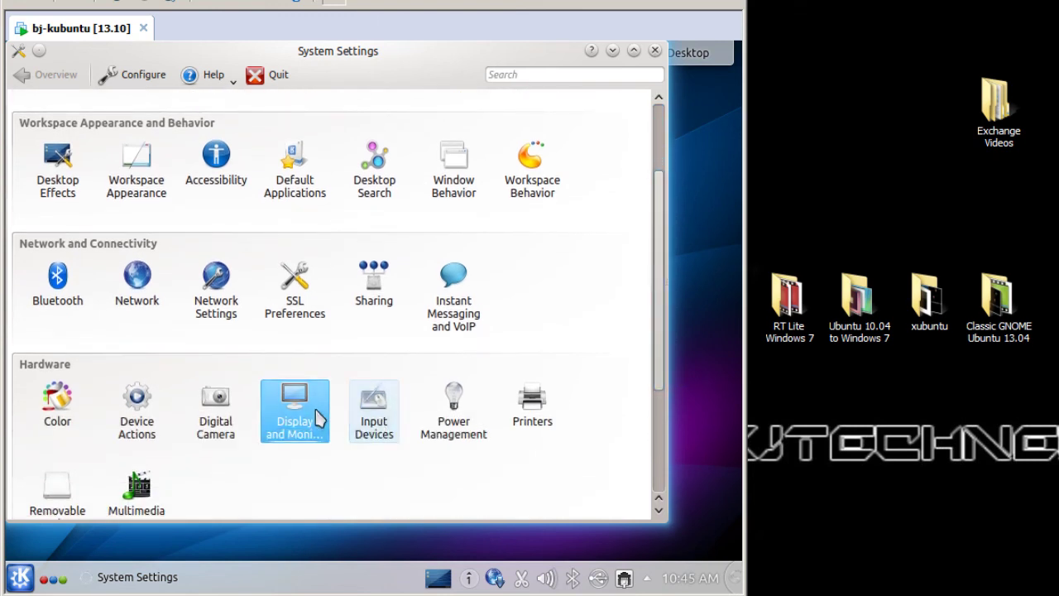
mouse_move(295, 405)
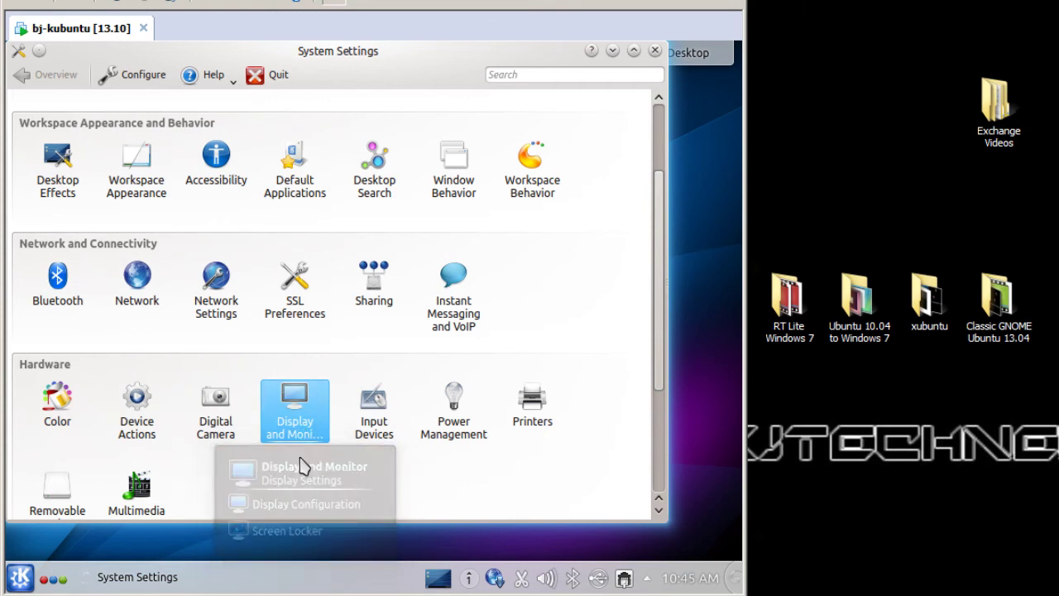
click(300, 423)
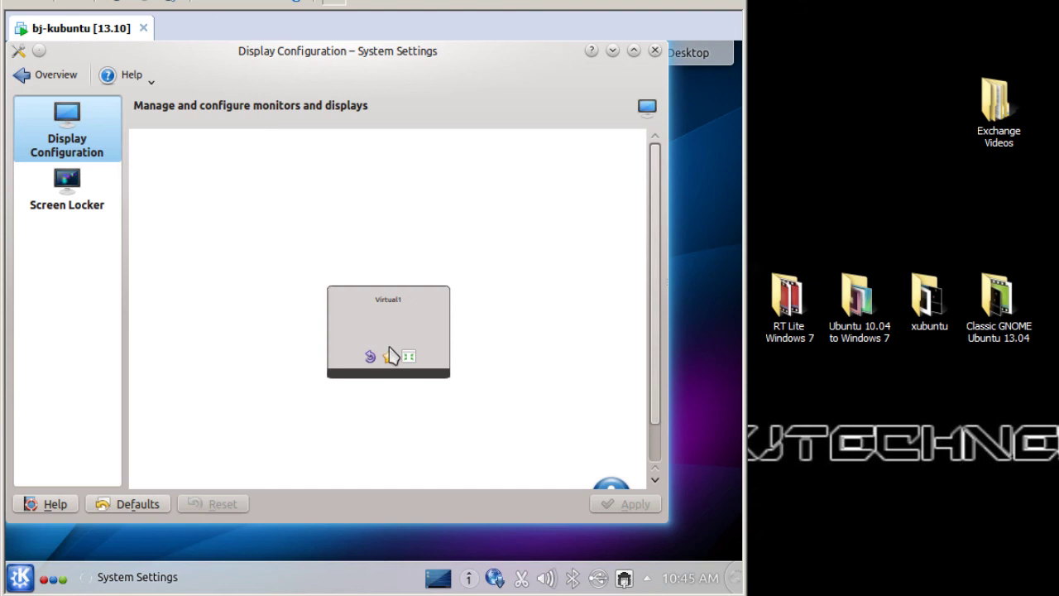
click(658, 441)
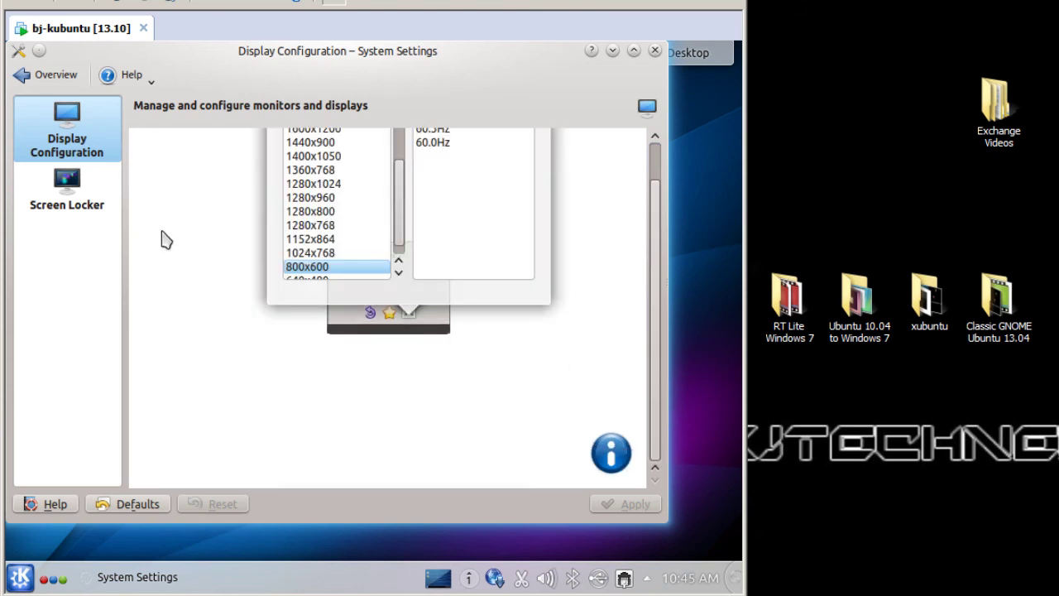
drag(654, 246, 659, 196)
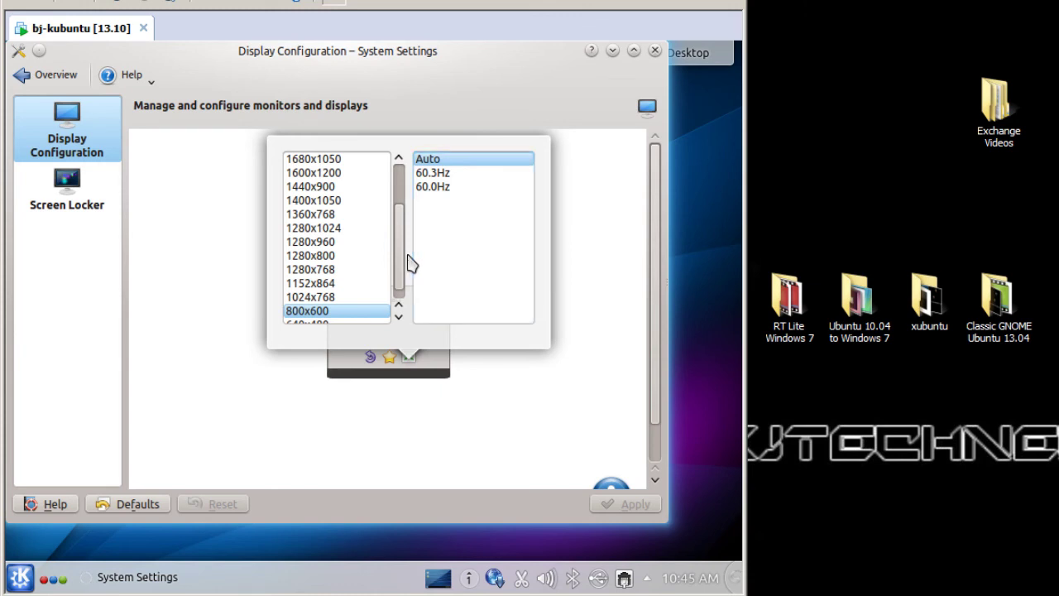
mouse_move(402, 255)
mouse_down()
mouse_move(402, 284)
mouse_move(414, 214)
mouse_move(420, 258)
mouse_up()
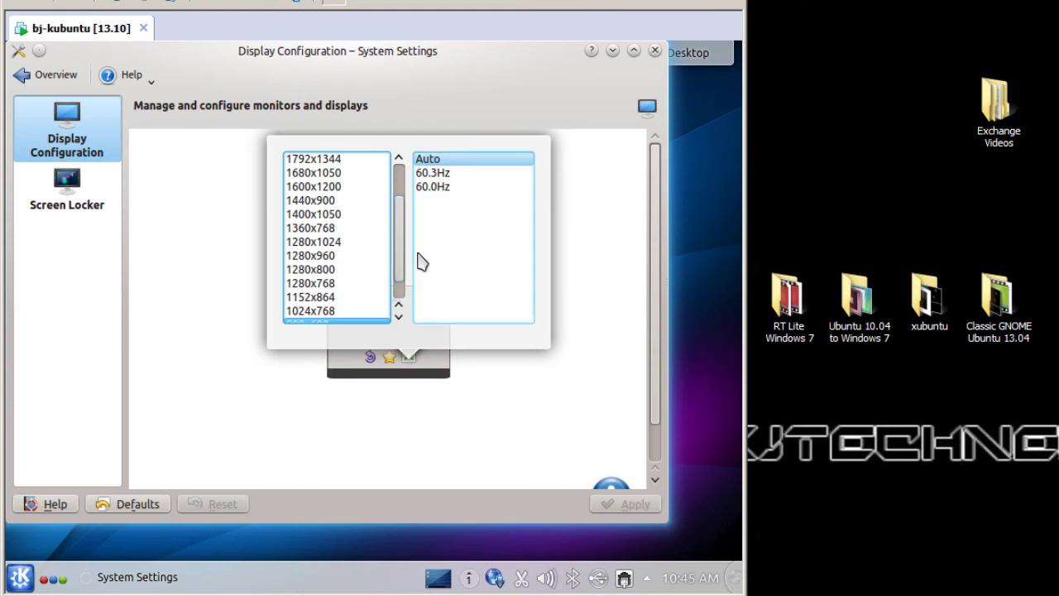
Set the Virtual1 display to 1280x768 with the Auto refresh rate, apply the change and close System Settings.
click(344, 289)
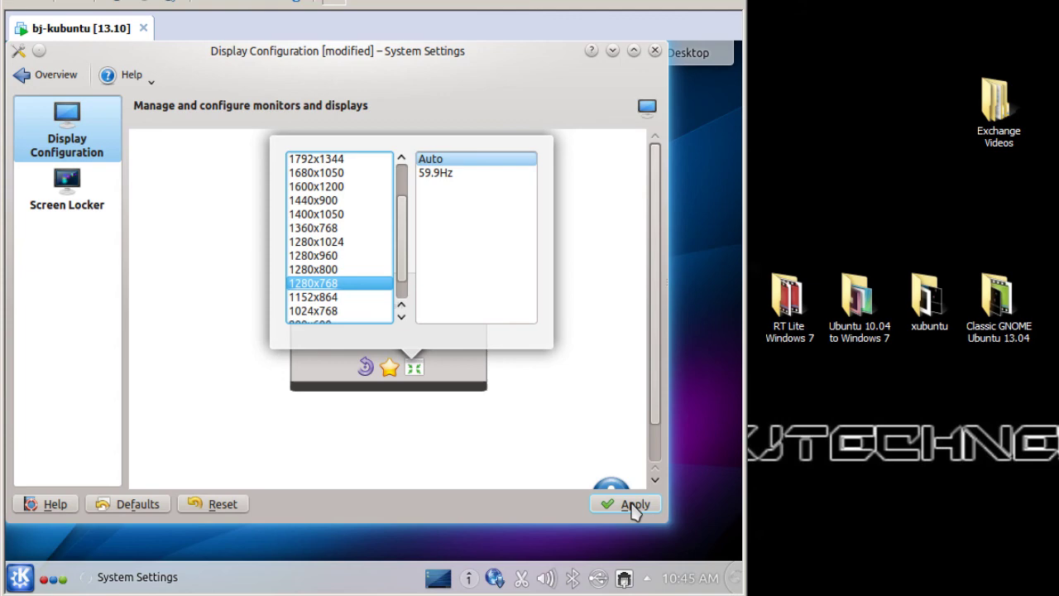
click(446, 161)
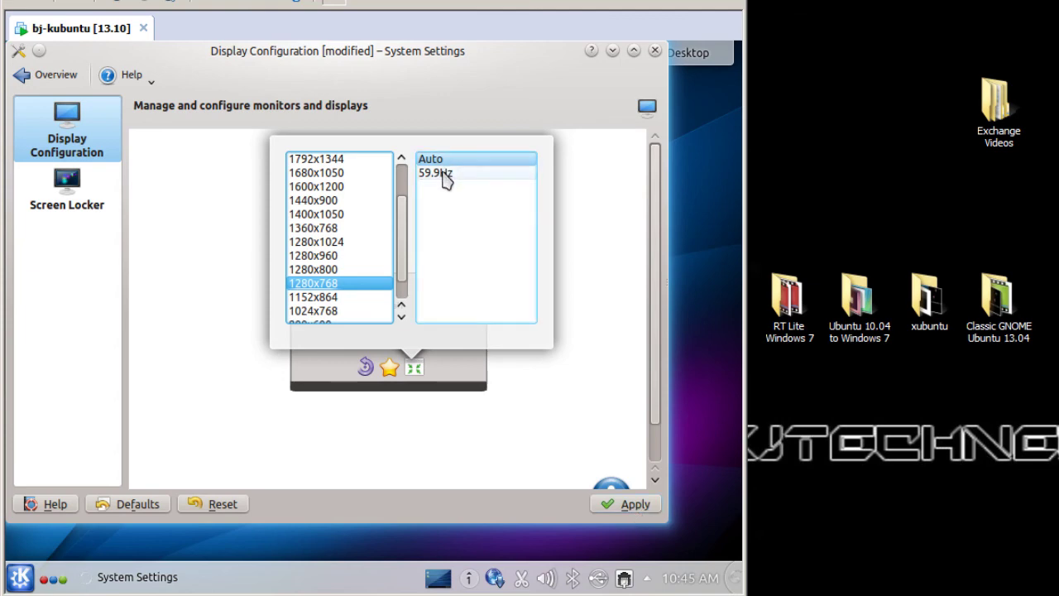
click(628, 515)
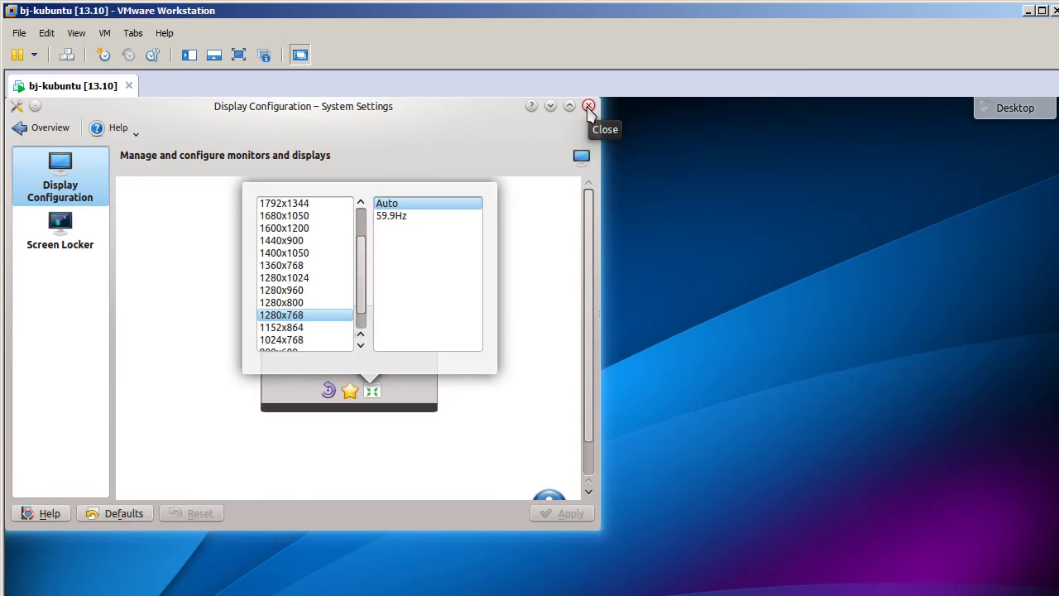
click(588, 108)
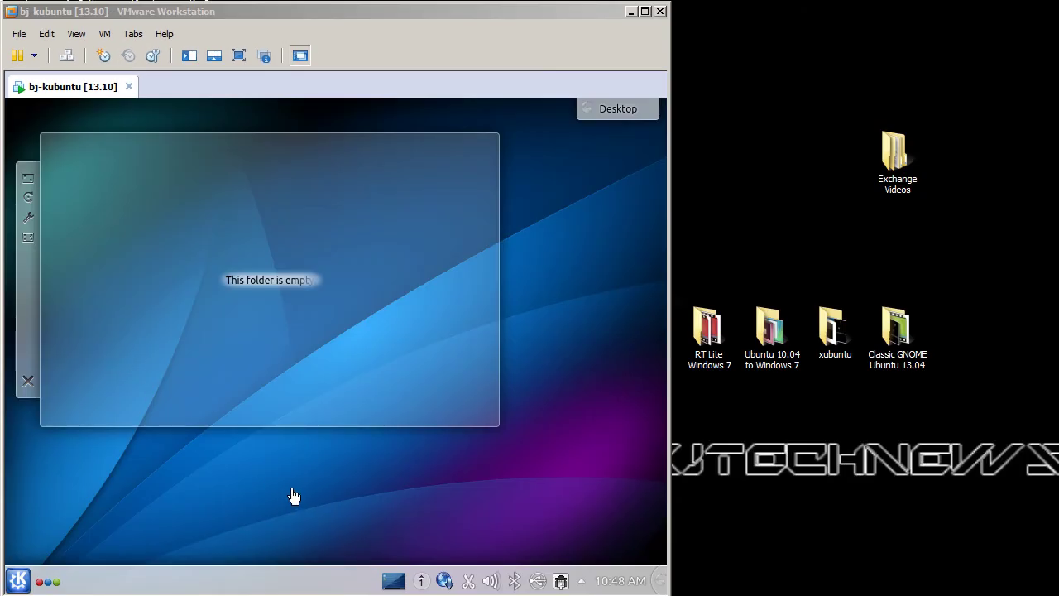